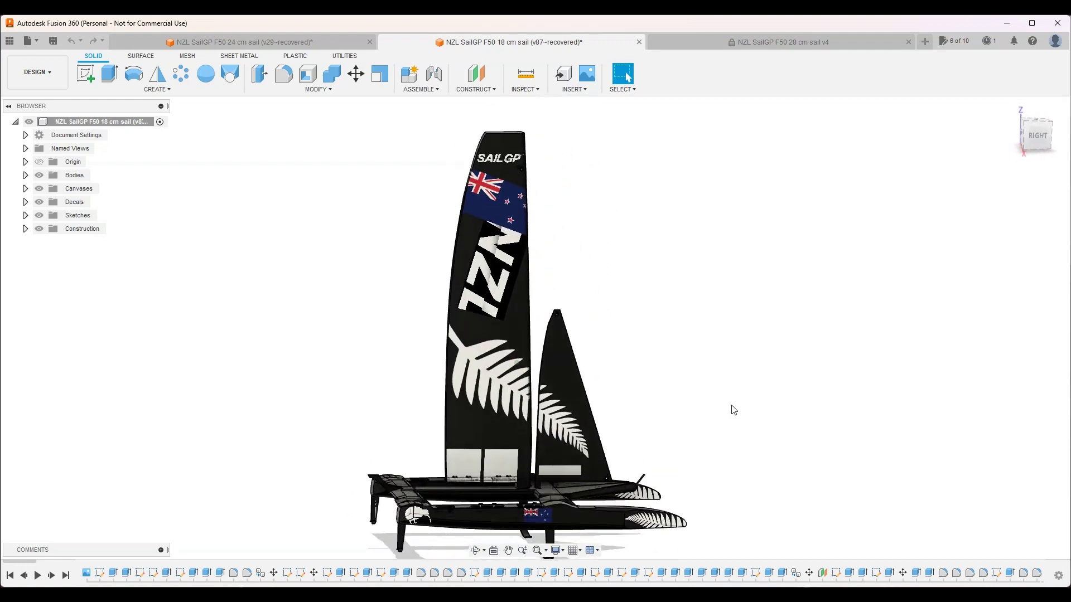
# - View the 24 cm and 28 cm sail designs and replay the design history of the 18 cm sail version
pyautogui.click(334, 41)
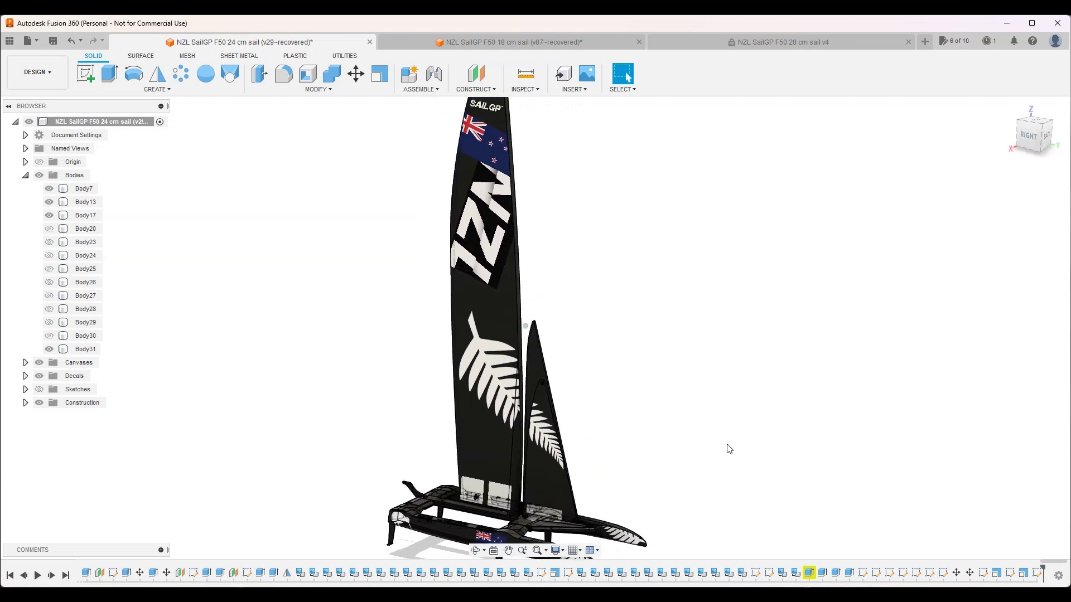
pyautogui.click(706, 40)
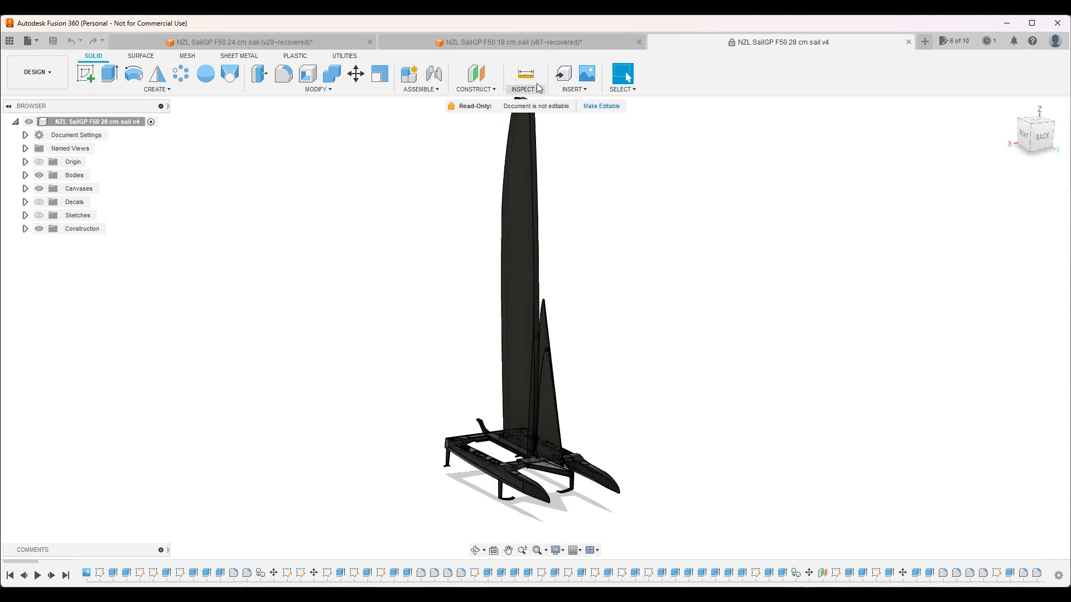
pyautogui.click(528, 43)
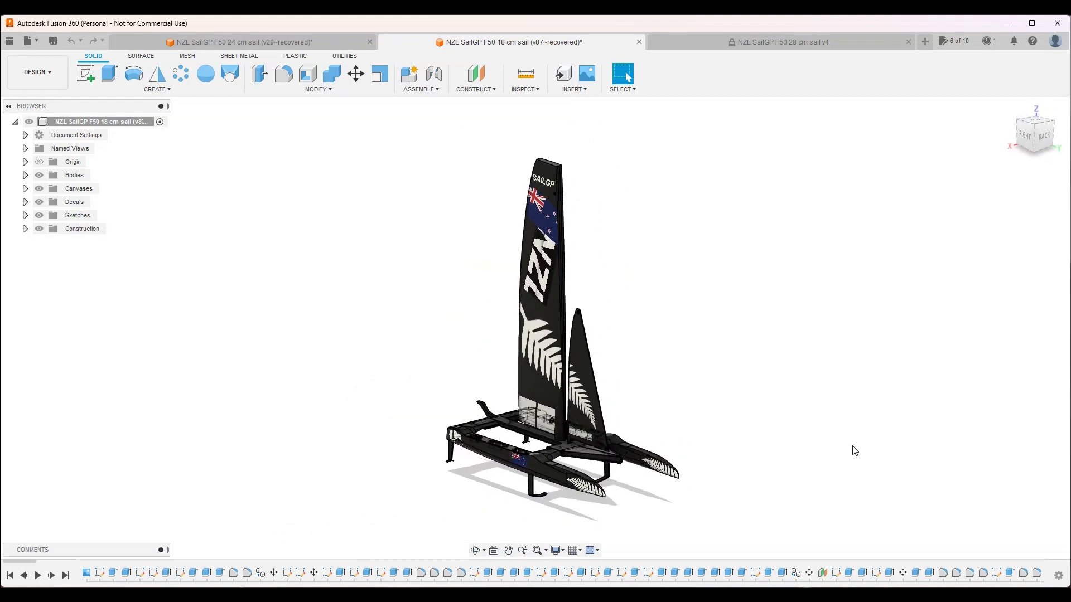
pyautogui.click(36, 576)
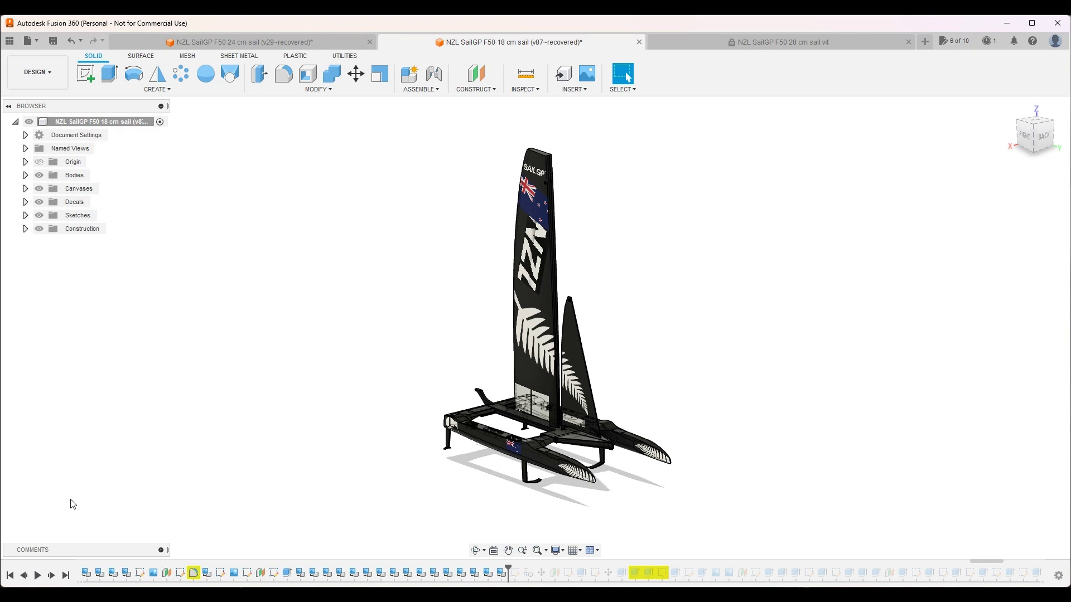
pyautogui.keyDown('shift'); pyautogui.moveTo(187, 385); pyautogui.dragTo(766, 434, button='middle'); pyautogui.keyUp('shift')
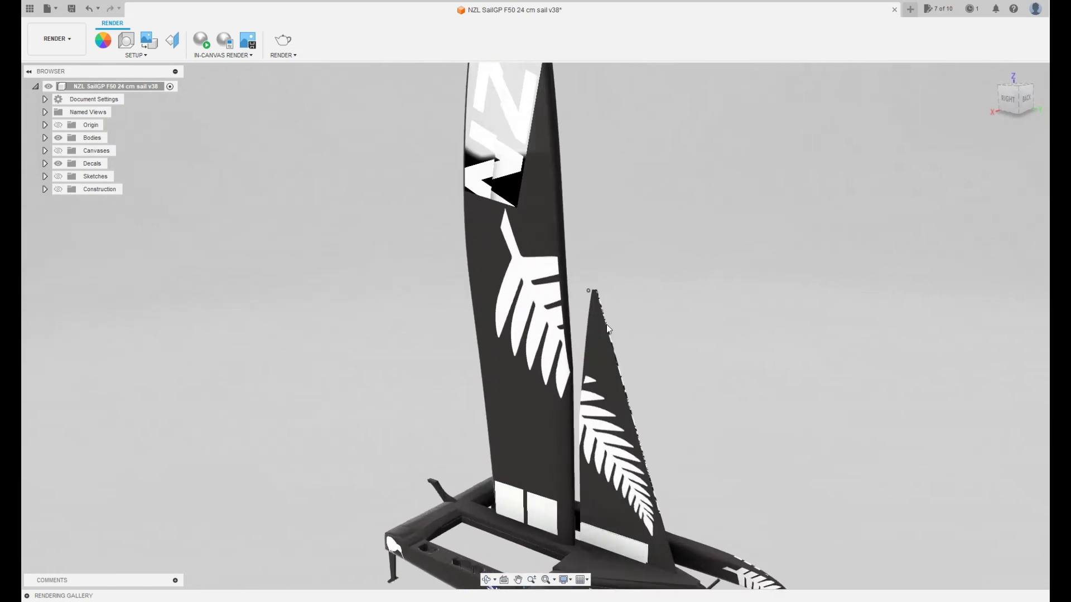
# - Show the 24 cm sail model in the Design workspace and return to the Render workspace
pyautogui.click(71, 37)
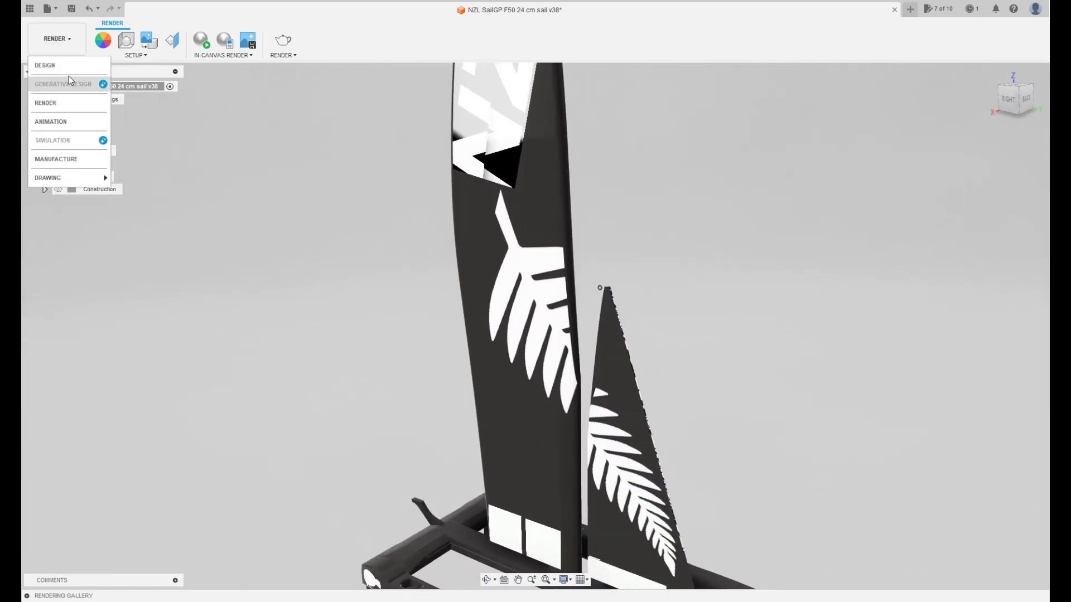
pyautogui.click(75, 67)
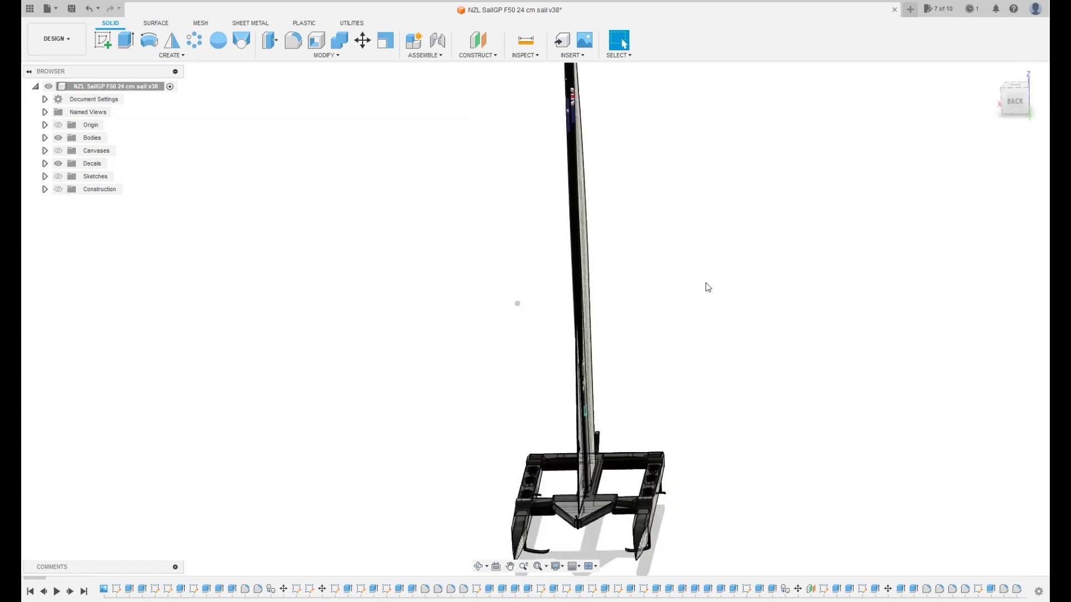
pyautogui.click(68, 50)
pyautogui.click(50, 103)
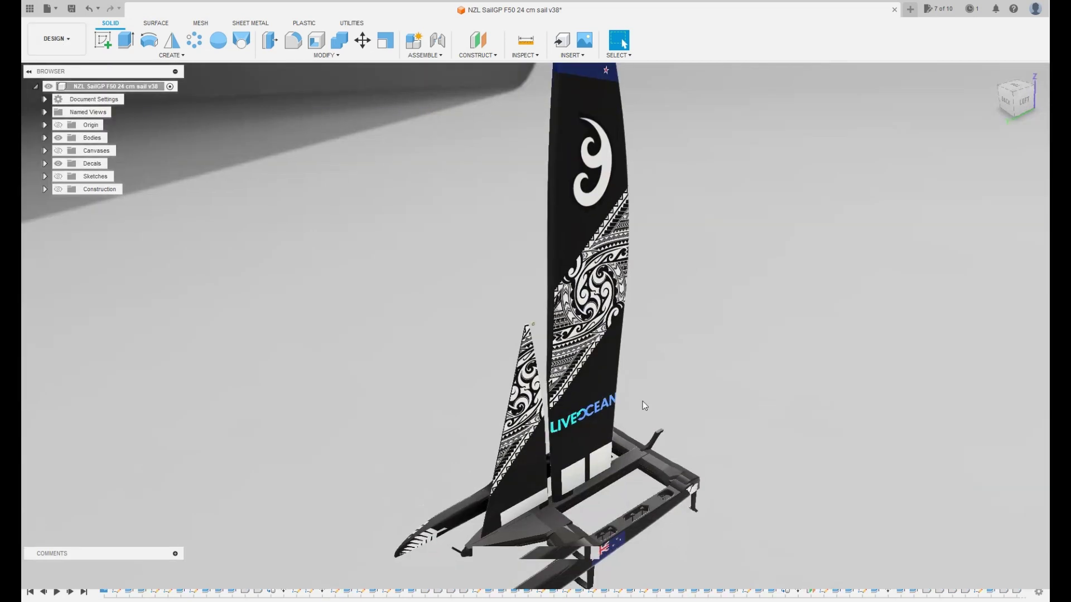
# - Examine the rendered decals on the sails and the hull side up close
pyautogui.scroll(8, 514, 292)
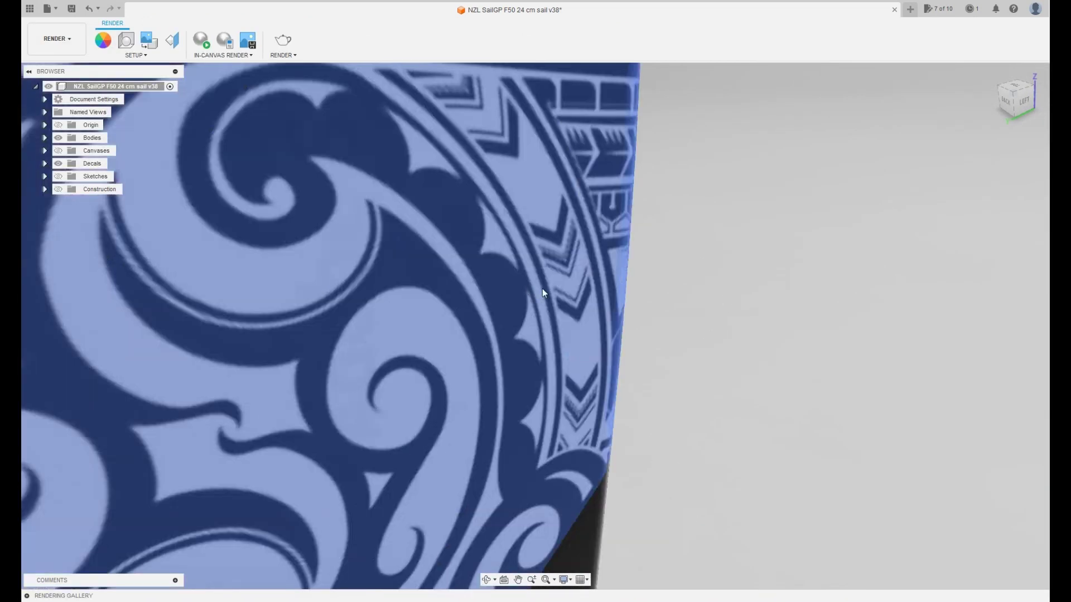
pyautogui.scroll(-10, 688, 303)
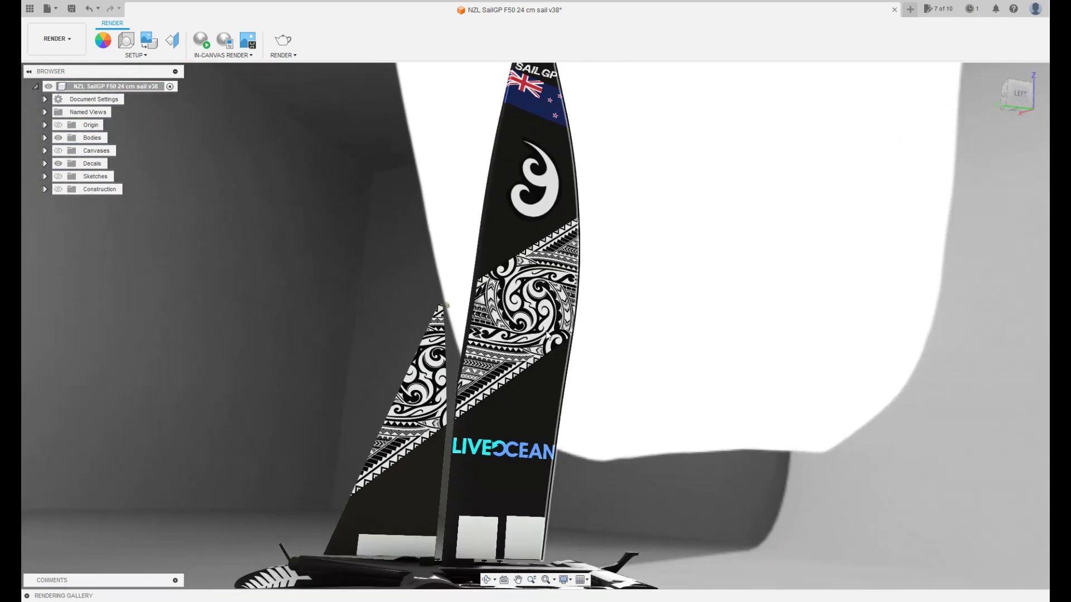
pyautogui.keyDown('shift'); pyautogui.moveTo(549, 337); pyautogui.dragTo(630, 447, button='middle'); pyautogui.keyUp('shift')
pyautogui.scroll(10, 631, 448)
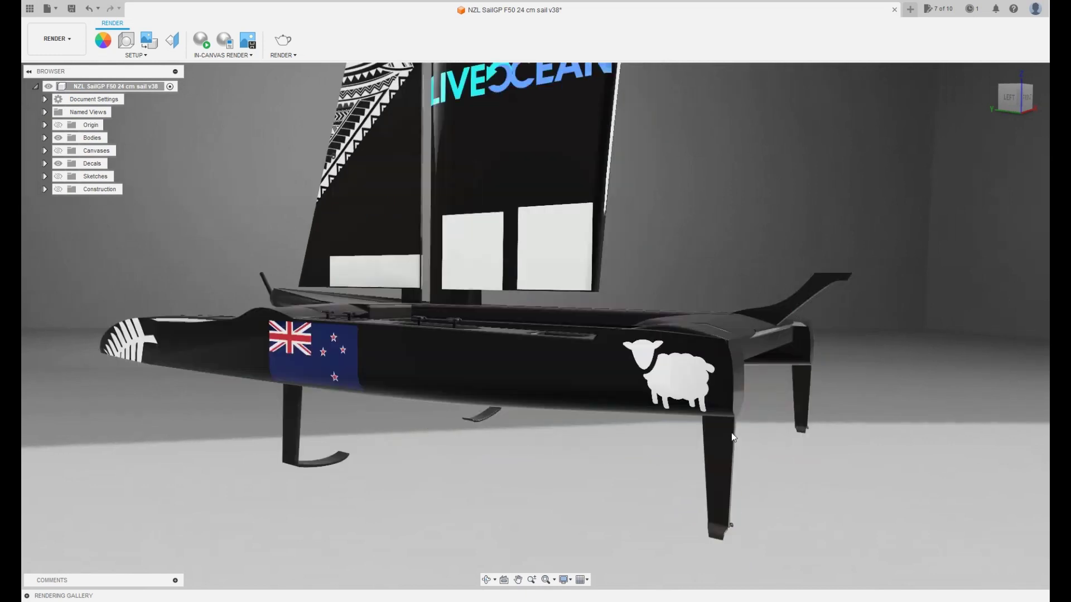
pyautogui.scroll(-5, 540, 441)
pyautogui.scroll(10, 490, 379)
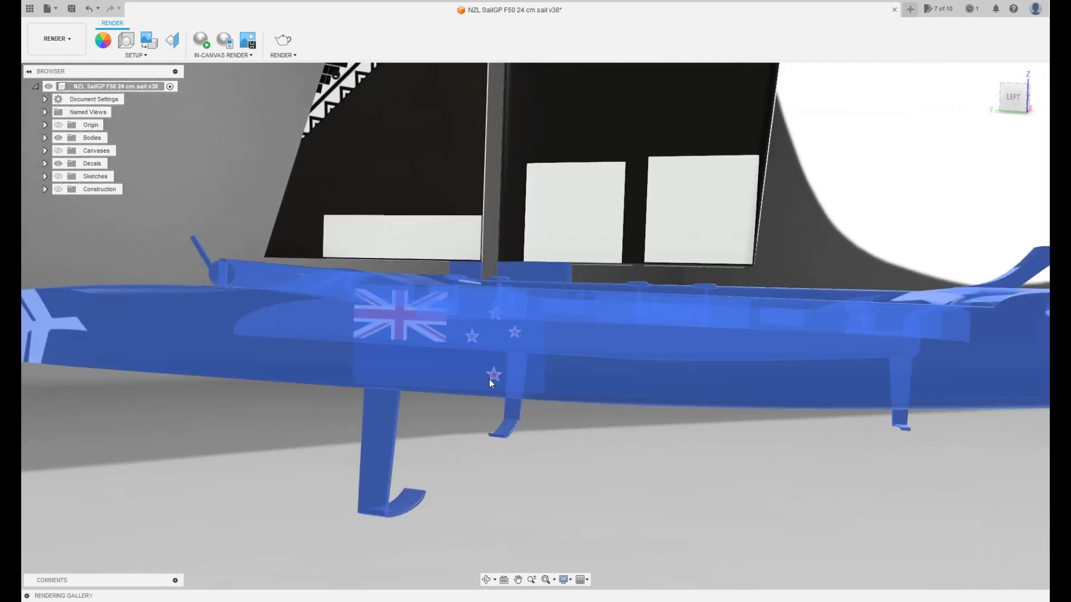
# - Try to reposition the New Zealand flag decal along the side of the hull
pyautogui.rightClick(509, 350)
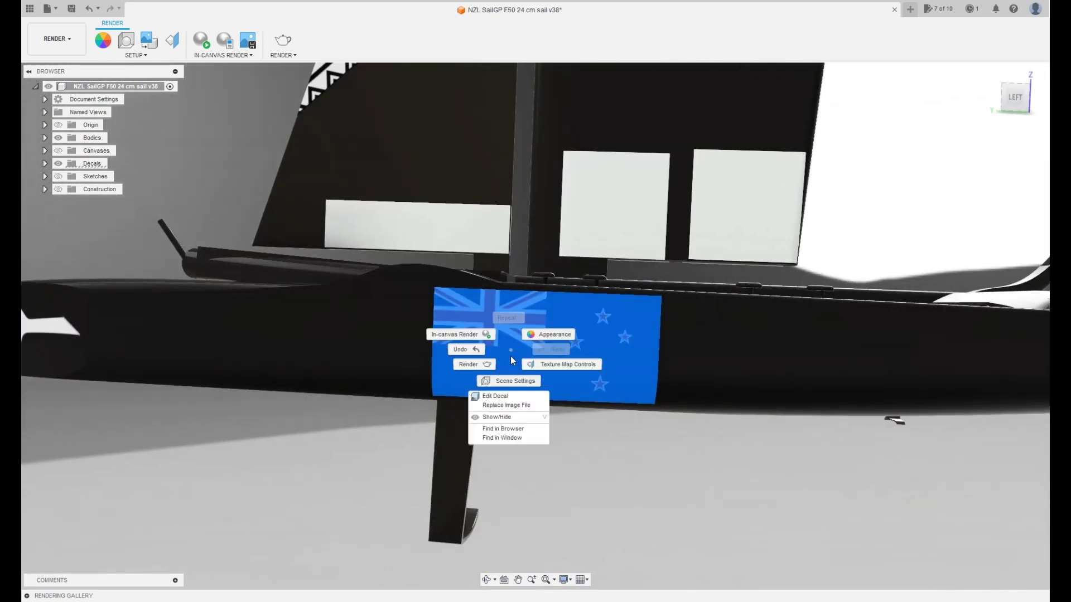
pyautogui.click(505, 394)
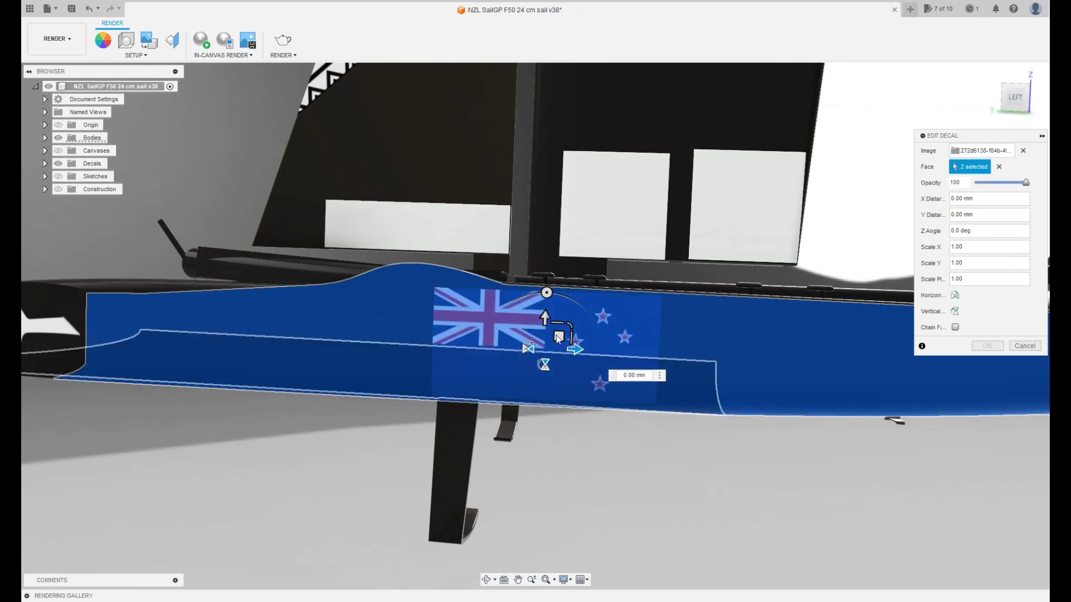
pyautogui.moveTo(558, 335); pyautogui.dragTo(464, 341)
pyautogui.click(1015, 348)
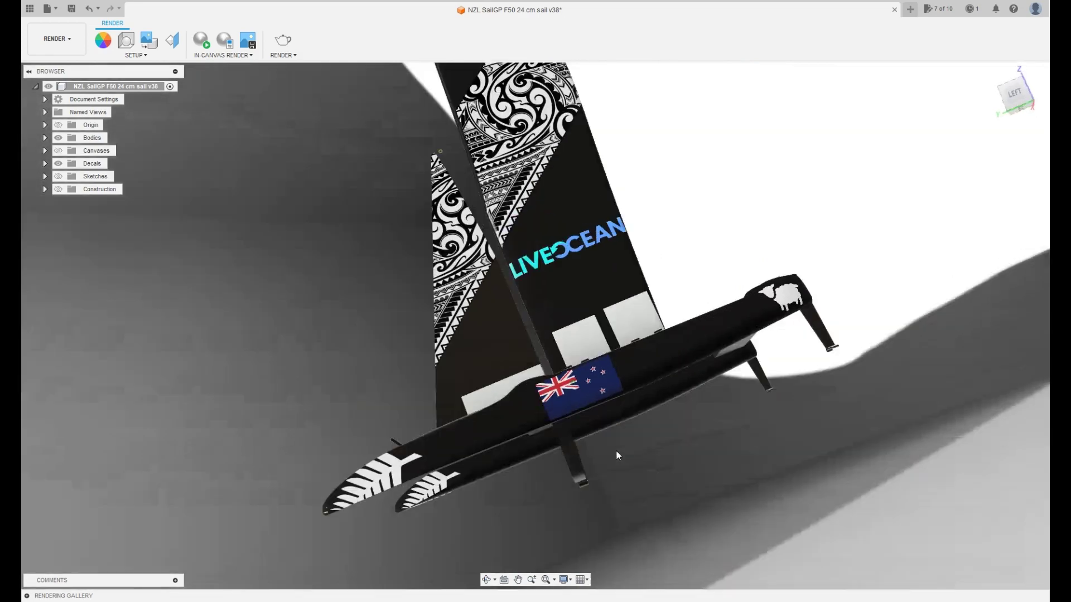
# - Inspect the NZL, flag and fern decals on the opposite side of the sails and hulls
pyautogui.keyDown('shift'); pyautogui.moveTo(616, 456); pyautogui.dragTo(835, 402, button='middle'); pyautogui.keyUp('shift')
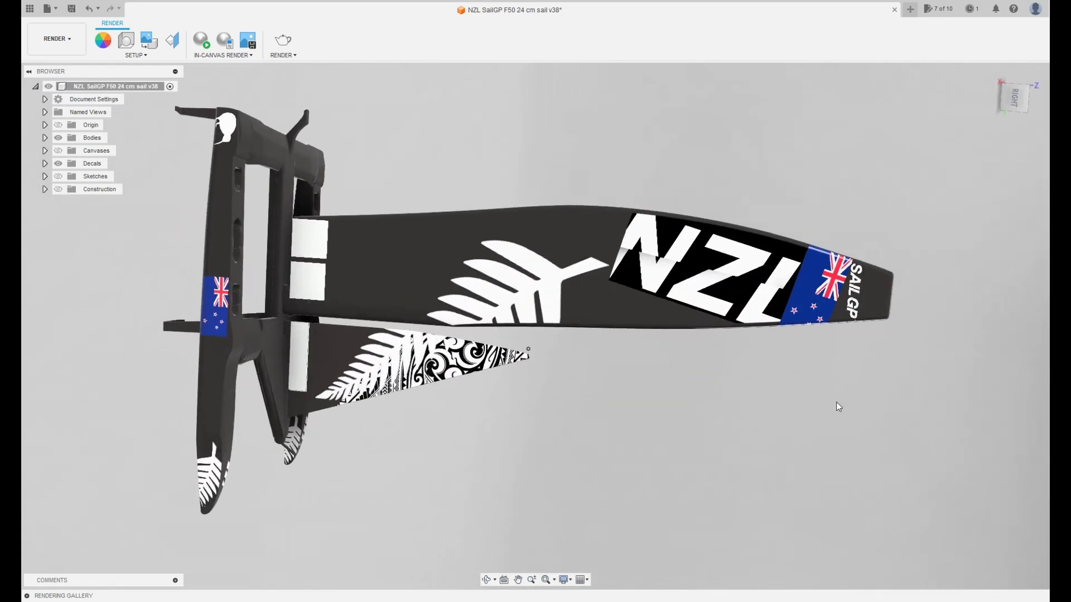
pyautogui.scroll(5, 835, 402)
pyautogui.keyDown('shift'); pyautogui.moveTo(837, 457); pyautogui.dragTo(731, 508, button='middle'); pyautogui.keyUp('shift')
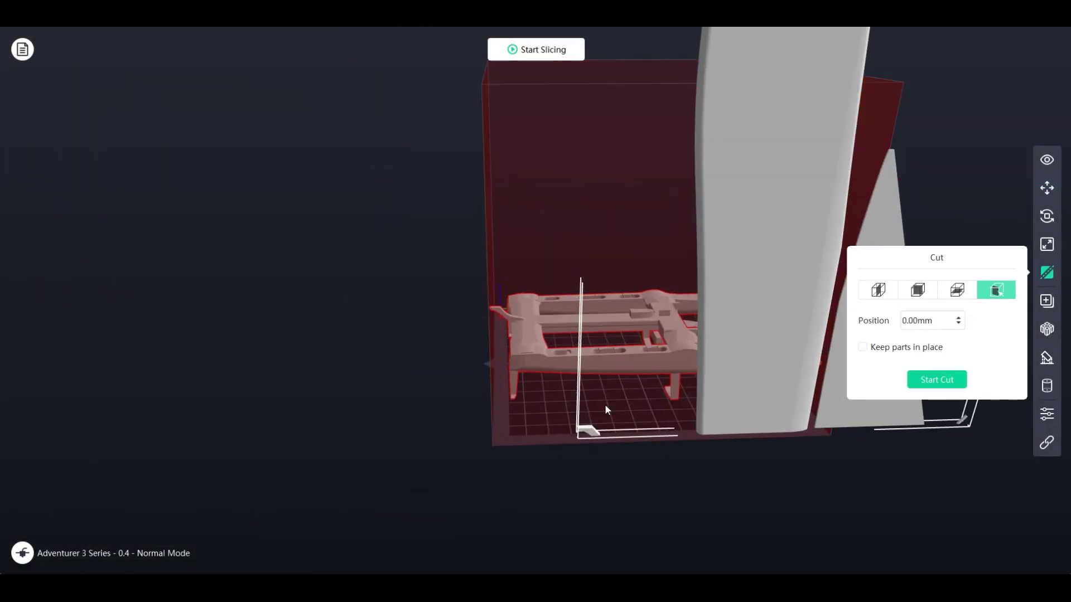
# - Switch to the slicer and cut the selected boat part at position 0.00 mm
pyautogui.click(932, 380)
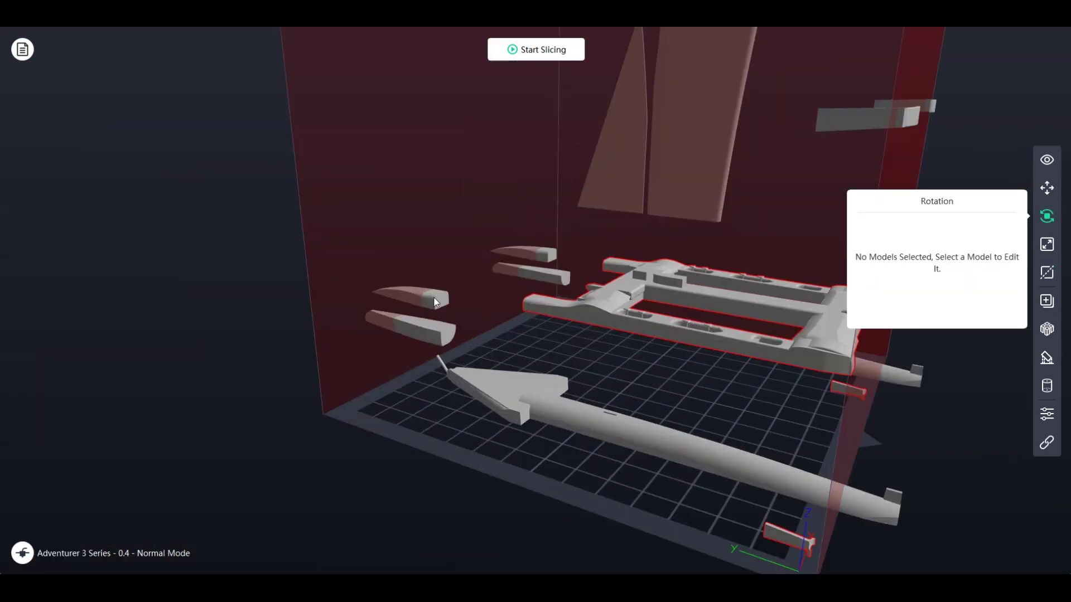
pyautogui.click(1047, 189)
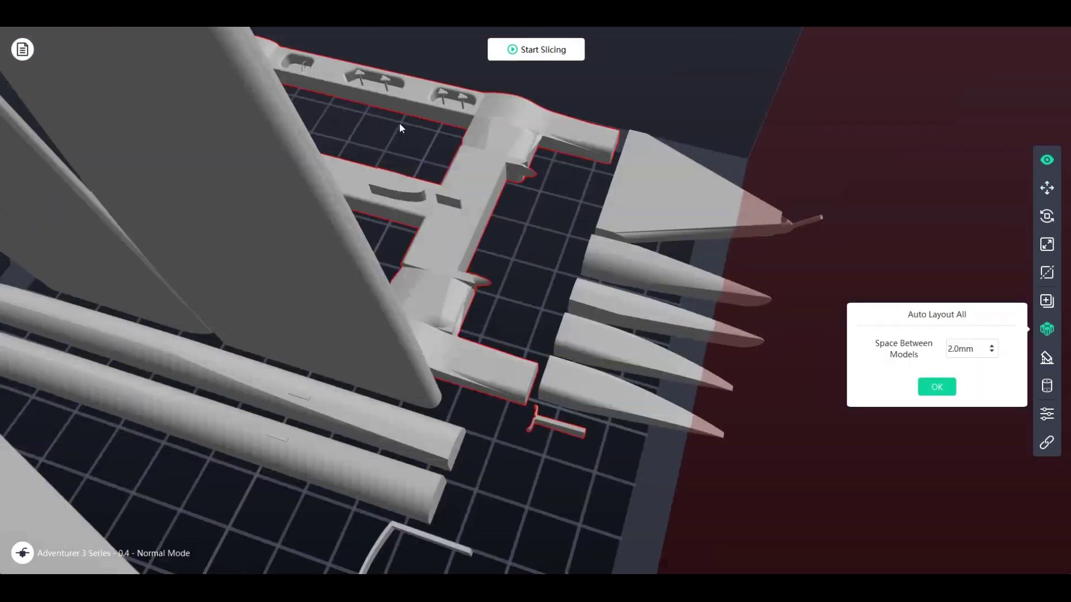
# - Adjust the X rotation of the small cut foil piece to 1.4 degrees so its base lies flat on the platform
pyautogui.moveTo(400, 129); pyautogui.dragTo(614, 245)
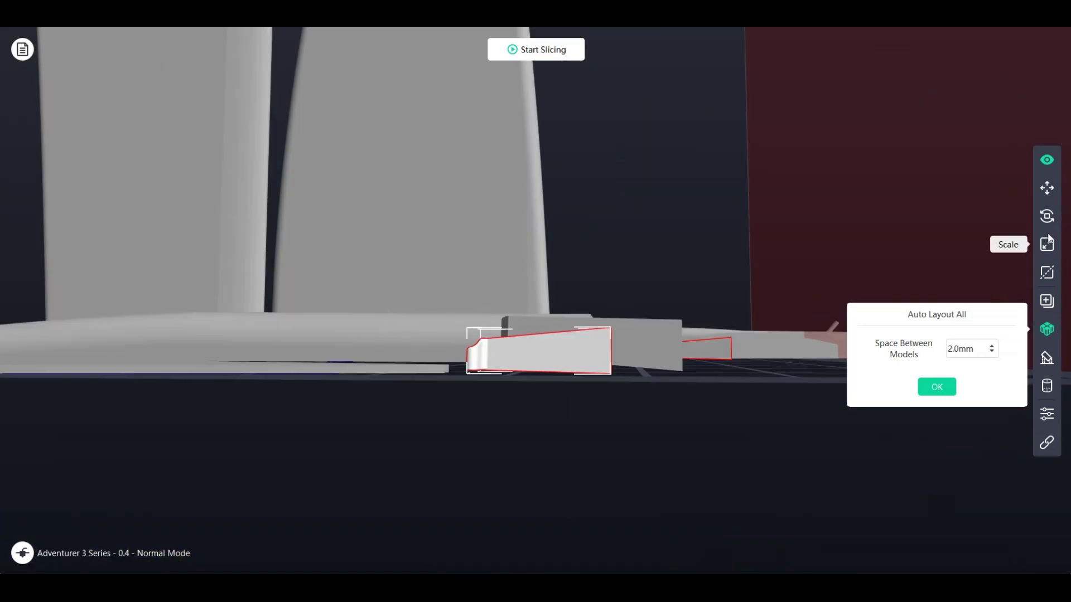
pyautogui.click(1047, 216)
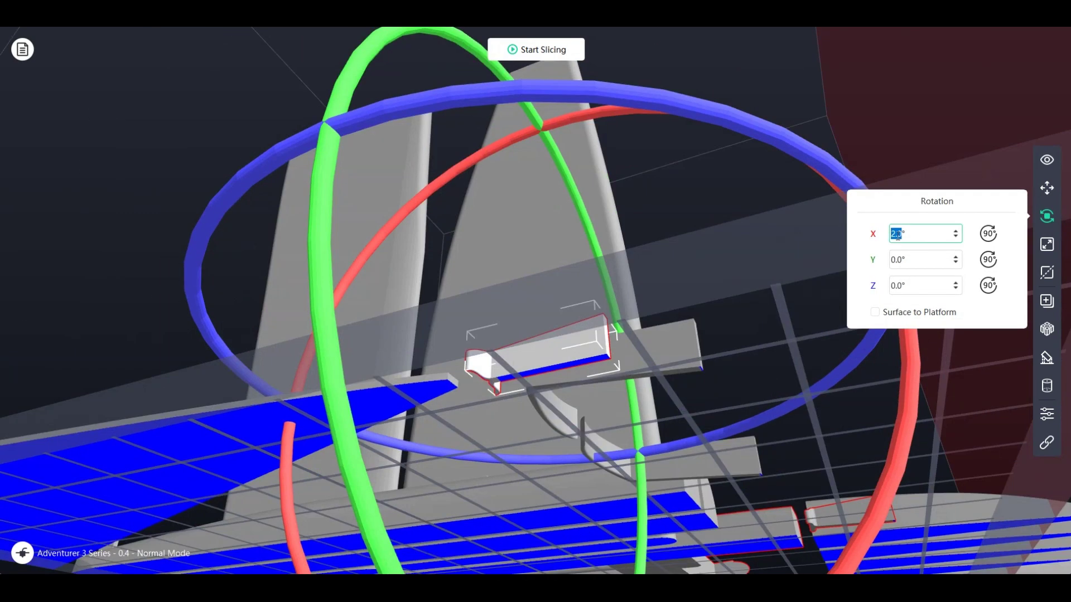
pyautogui.write('22')
pyautogui.click(931, 253)
pyautogui.moveTo(892, 335); pyautogui.dragTo(837, 334)
pyautogui.doubleClick(895, 233)
pyautogui.write('1')
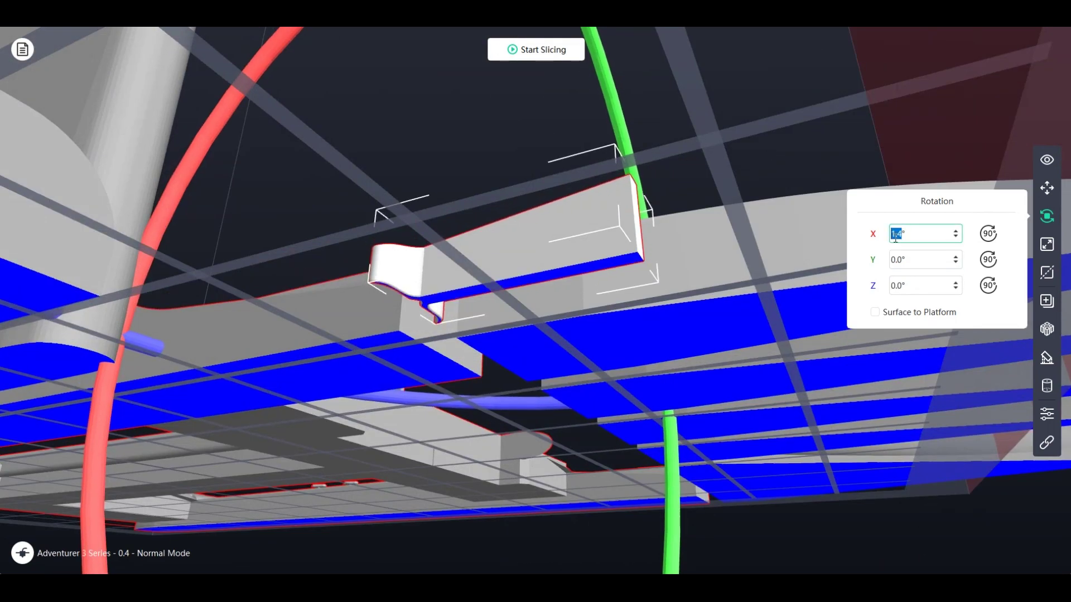
# - Rotate the curved foil parts about X, trying 1 and 1.5 degrees before entering -4 degrees
pyautogui.write('1')
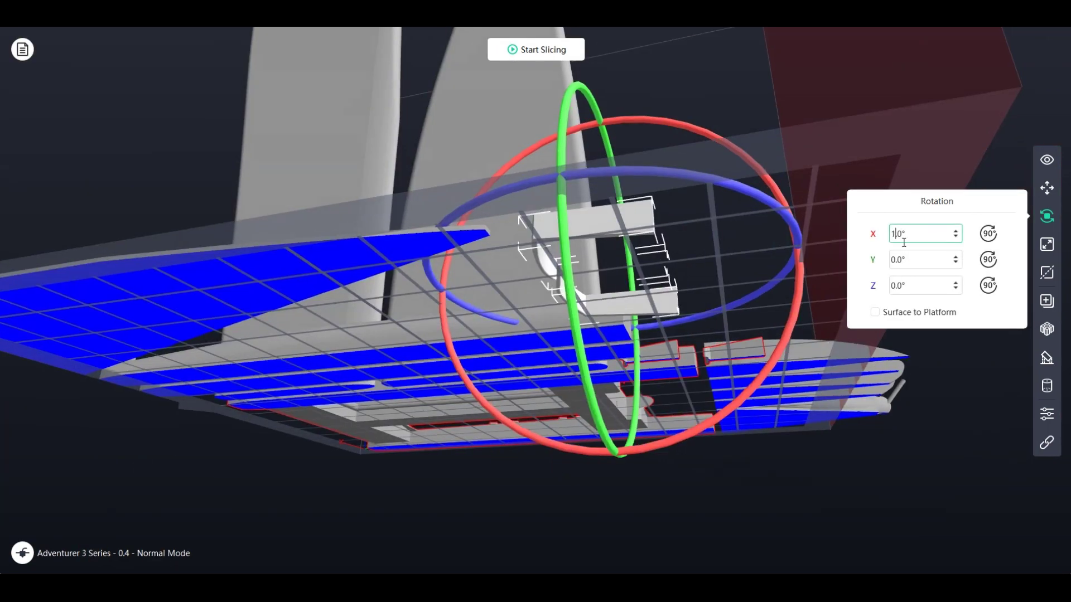
pyautogui.doubleClick(903, 235)
pyautogui.write('1.5')
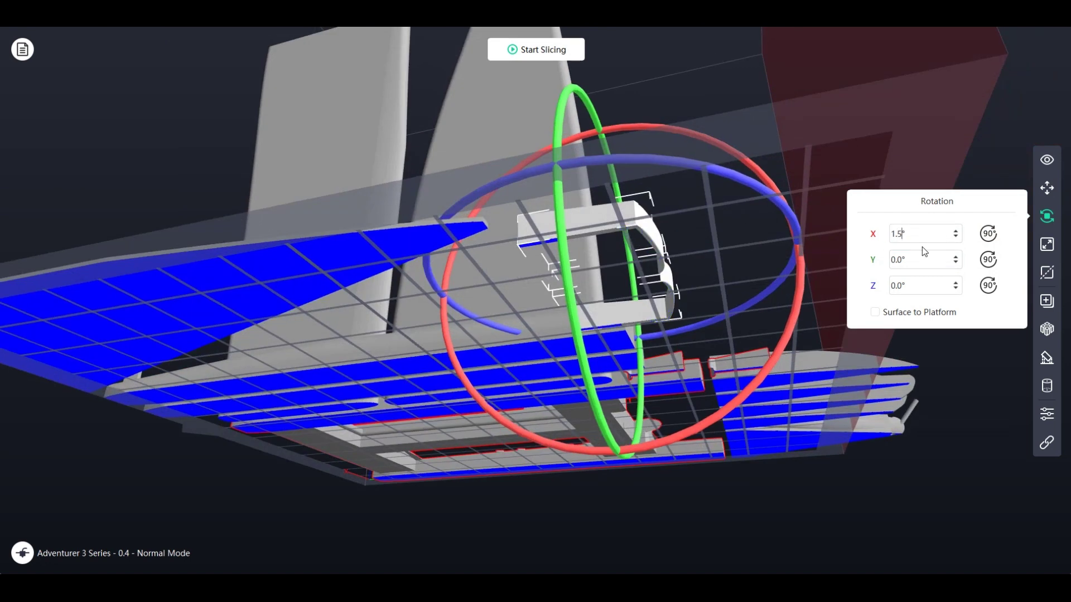
pyautogui.press('Return')
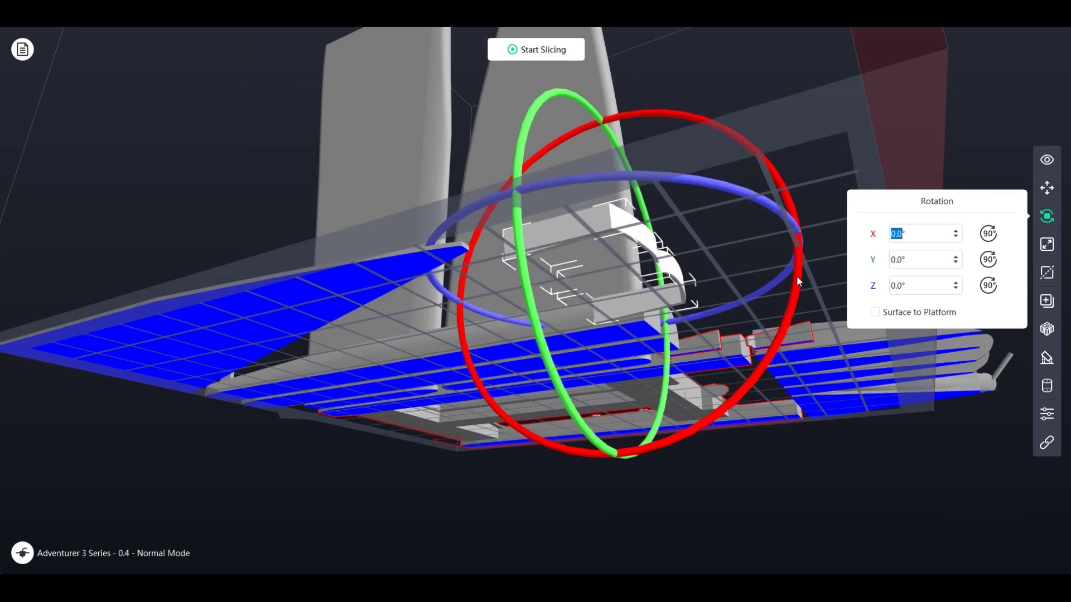
pyautogui.write('-4')
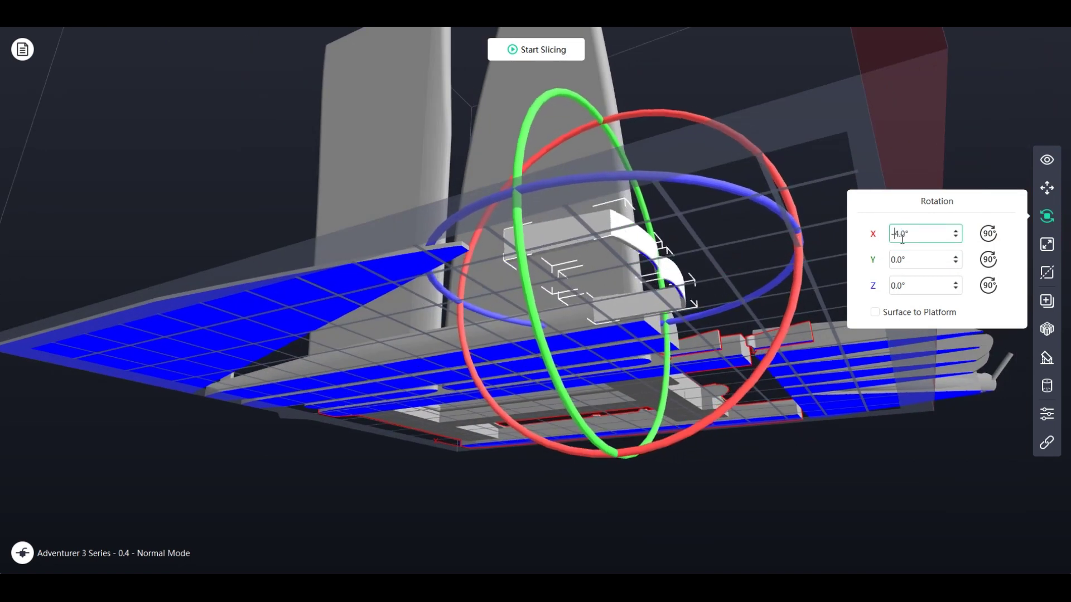
pyautogui.scroll(1, 902, 238)
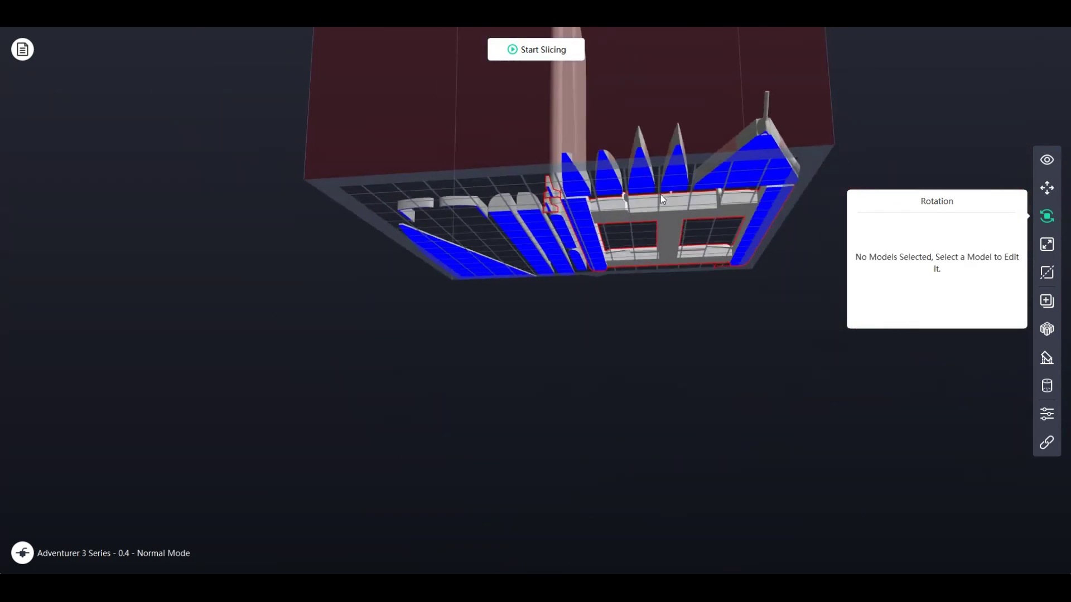